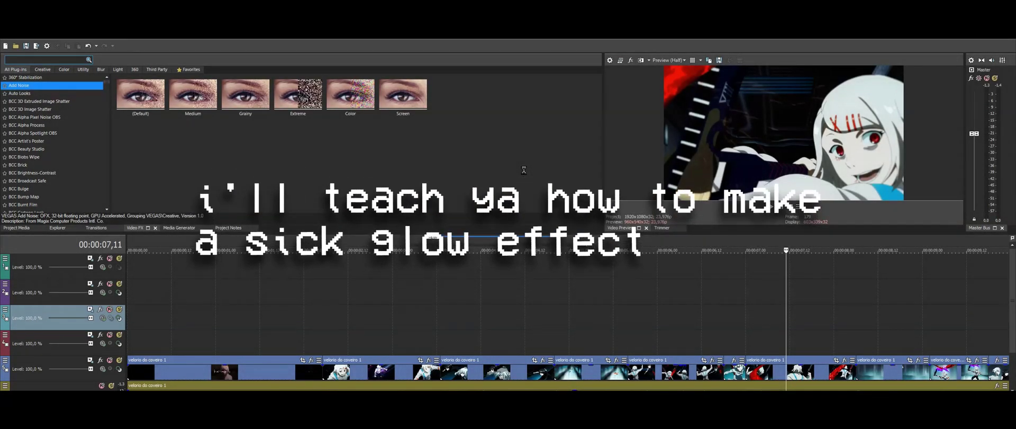
- Duplicate the clip at about 00:00:08,14 onto the third track, directly above the original
{"action": "left_click", "coordinate": [752, 325]}
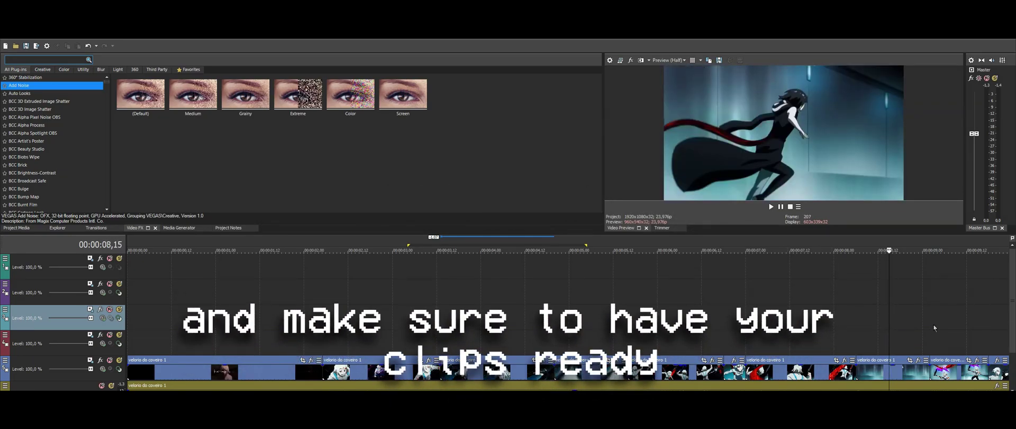
{"action": "left_click", "coordinate": [837, 342]}
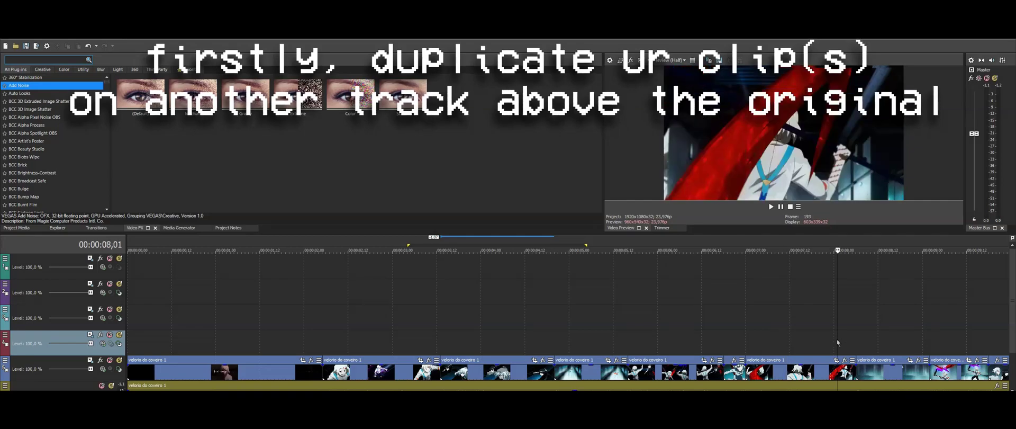
{"action": "left_click", "coordinate": [888, 372]}
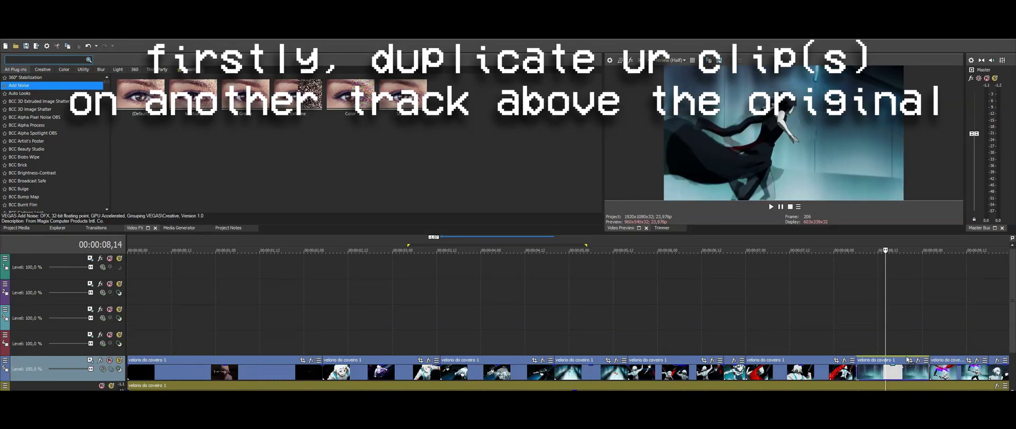
{"action": "left_click_drag", "start_coordinate": [906, 328], "coordinate": [906, 328]}
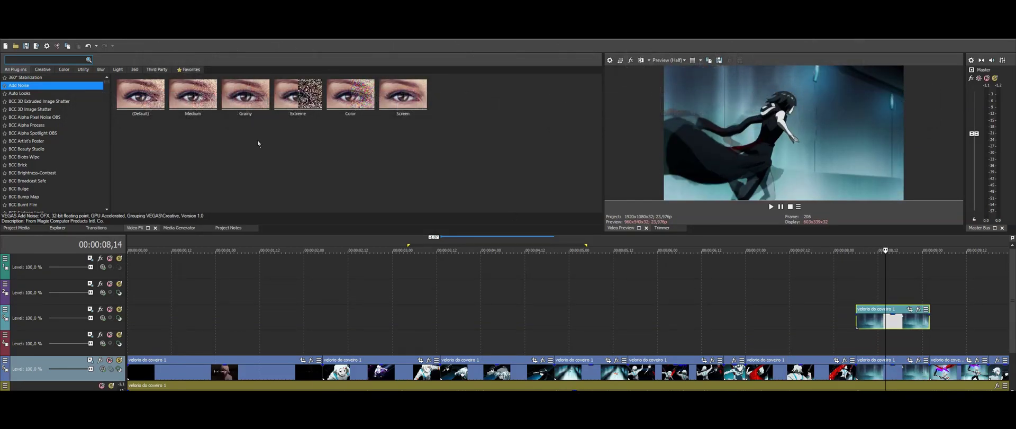
- Find the S_EdgeDetect effect and apply its default preset to the duplicate clip on the third track
{"action": "left_click", "coordinate": [48, 60]}
{"action": "type", "text": "edged"}
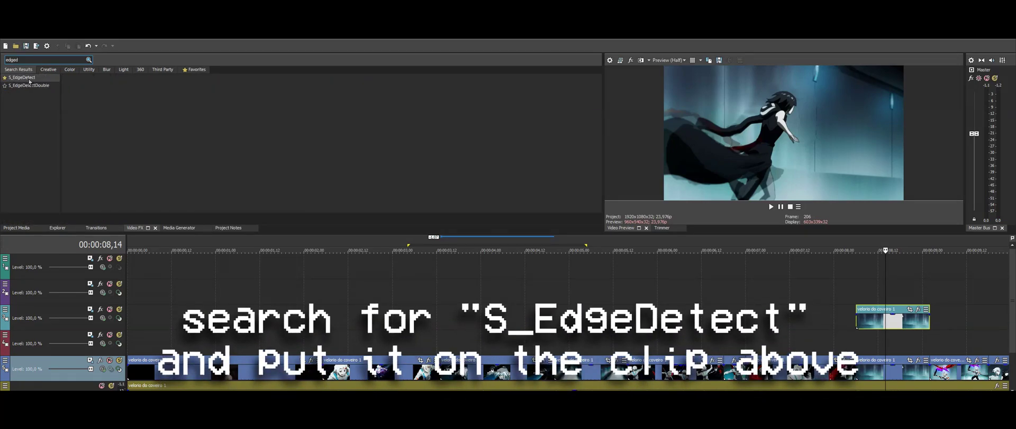
{"action": "left_click_drag", "start_coordinate": [91, 94], "coordinate": [358, 176]}
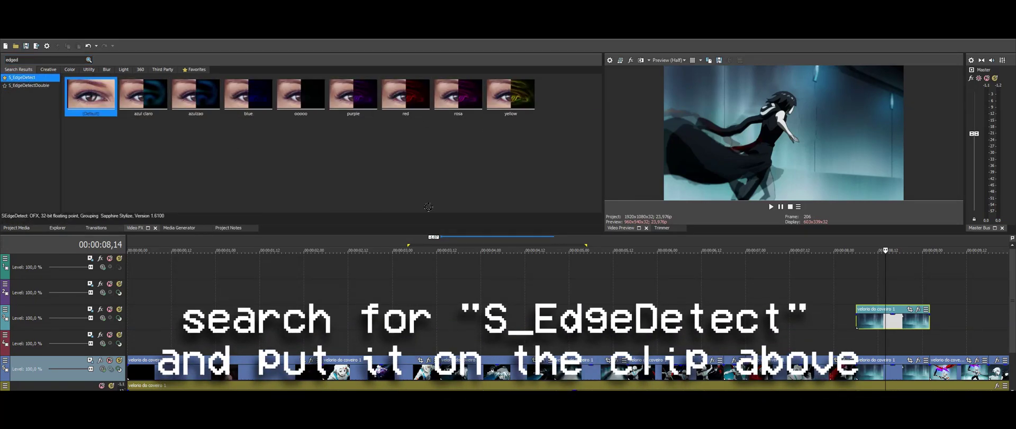
{"action": "left_click_drag", "start_coordinate": [750, 318], "coordinate": [894, 320]}
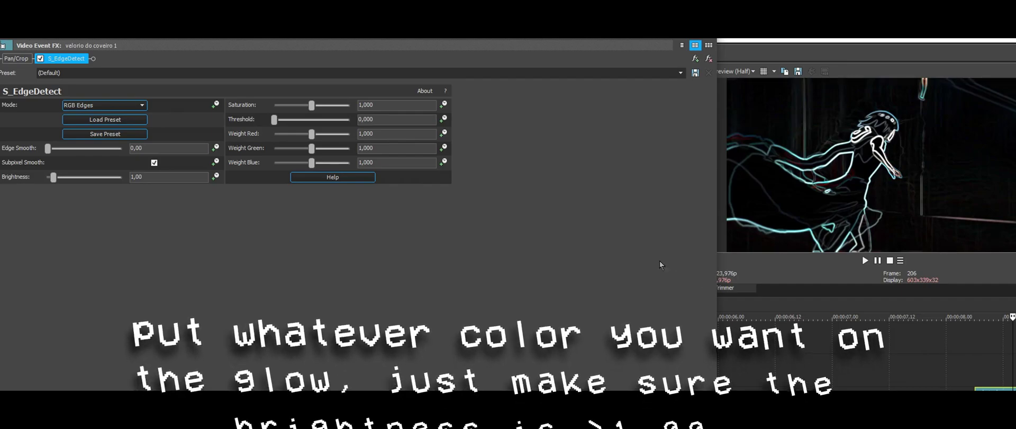
- Make the detected edges red with red weight 2.000, green and blue weights 0.000, and threshold 1.510
{"action": "left_click_drag", "start_coordinate": [311, 134], "coordinate": [395, 139]}
{"action": "left_click_drag", "start_coordinate": [311, 148], "coordinate": [274, 163]}
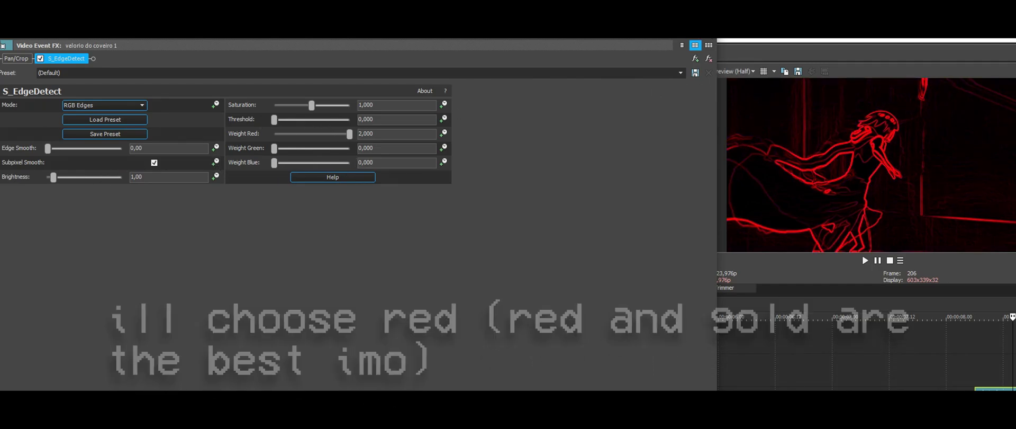
{"action": "left_click_drag", "start_coordinate": [276, 120], "coordinate": [344, 121]}
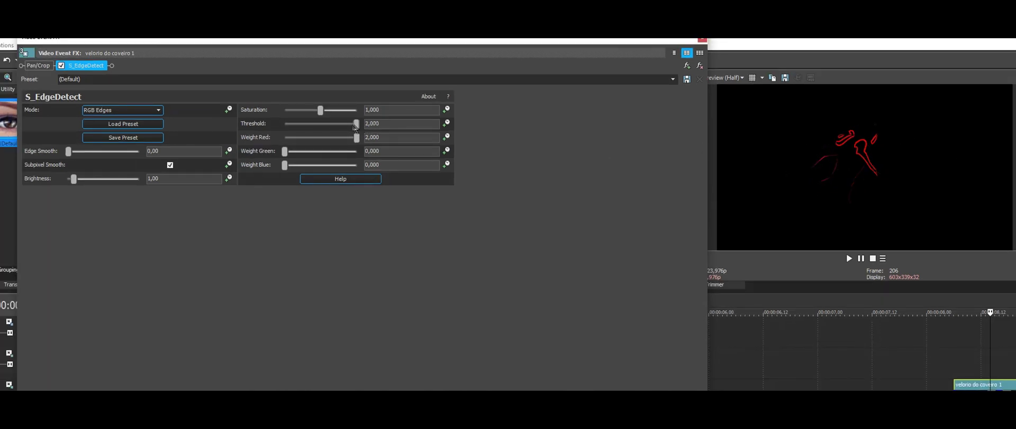
{"action": "mouse_move", "coordinate": [355, 126]}
{"action": "left_mouse_down"}
{"action": "mouse_move", "coordinate": [304, 129]}
{"action": "mouse_move", "coordinate": [349, 132]}
{"action": "mouse_move", "coordinate": [339, 136]}
{"action": "left_mouse_up"}
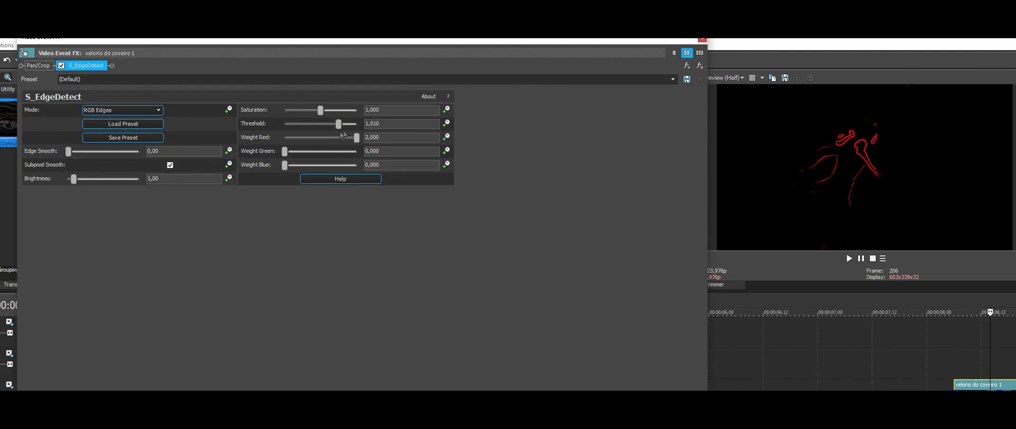
{"action": "left_click", "coordinate": [702, 39]}
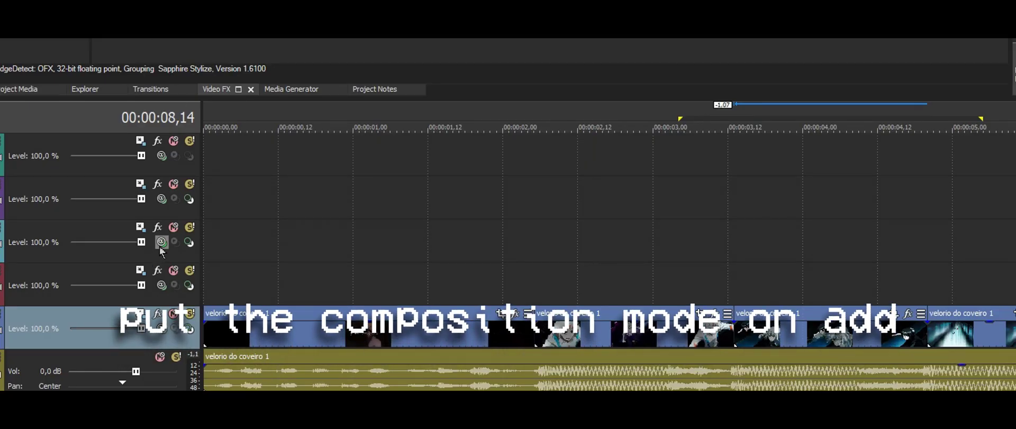
- Set the compositing mode of the third track, which holds the duplicate clip, to Add
{"action": "left_click", "coordinate": [77, 243]}
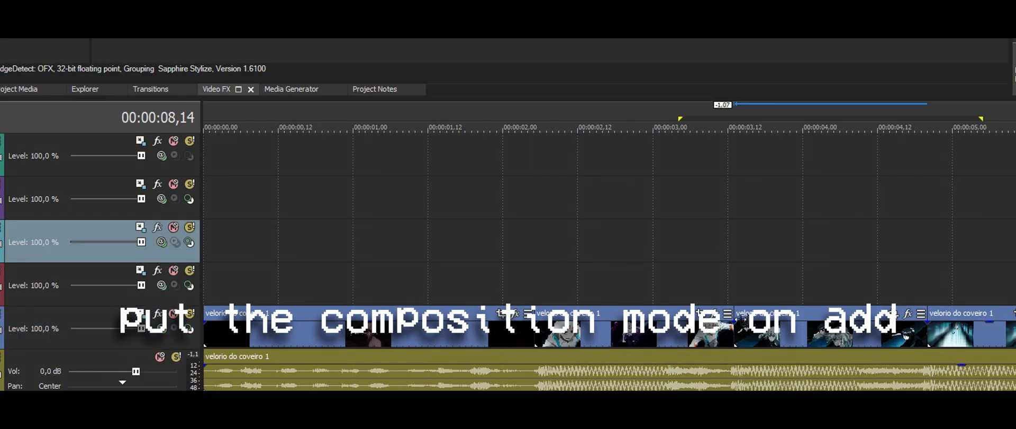
{"action": "left_click", "coordinate": [162, 243]}
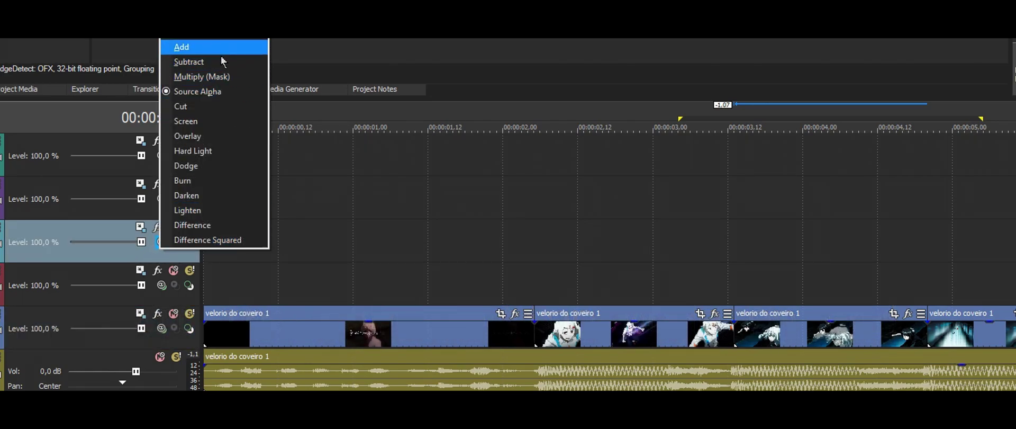
{"action": "left_click", "coordinate": [209, 47]}
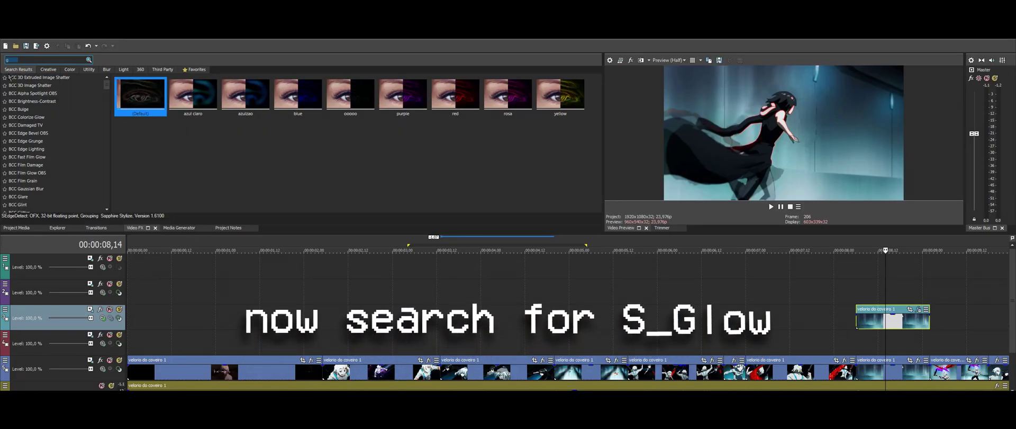
- Find S_Glow, apply it to the duplicate clip, set its brightness to 5.000 and increase the glow width
{"action": "type", "text": "glo"}
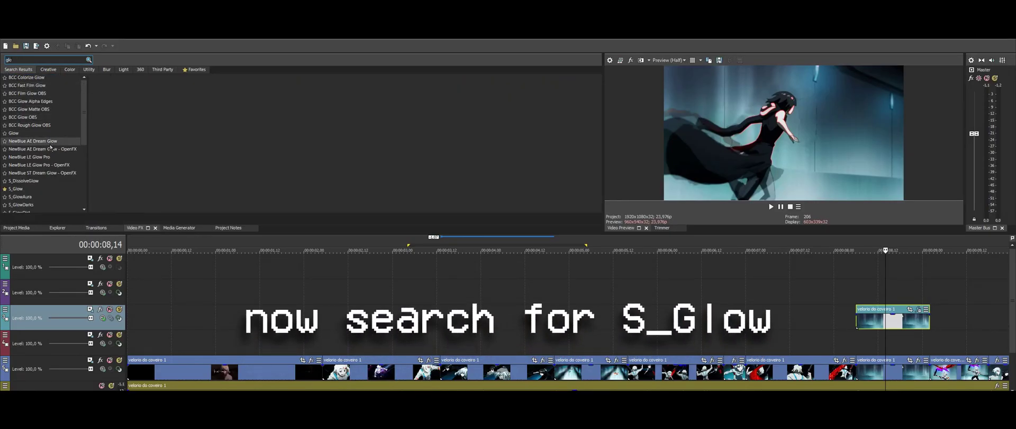
{"action": "left_click", "coordinate": [16, 188]}
{"action": "left_click_drag", "start_coordinate": [118, 94], "coordinate": [898, 324]}
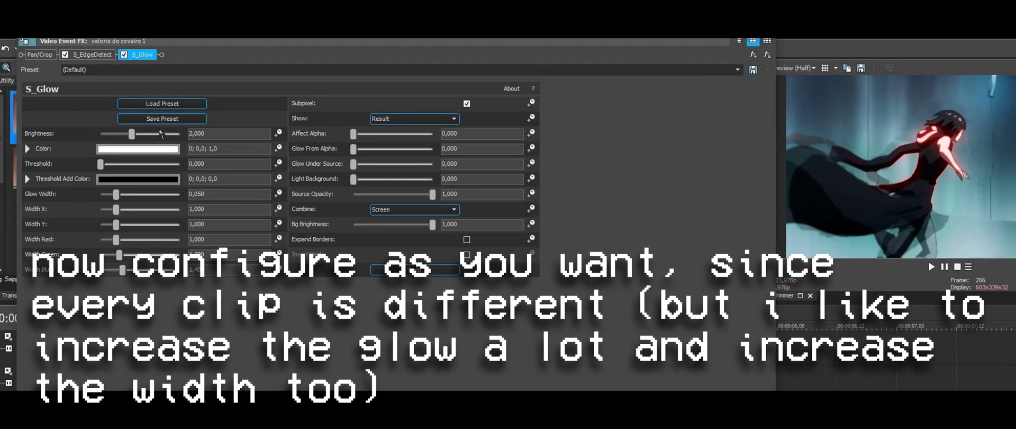
{"action": "left_click_drag", "start_coordinate": [128, 135], "coordinate": [241, 147]}
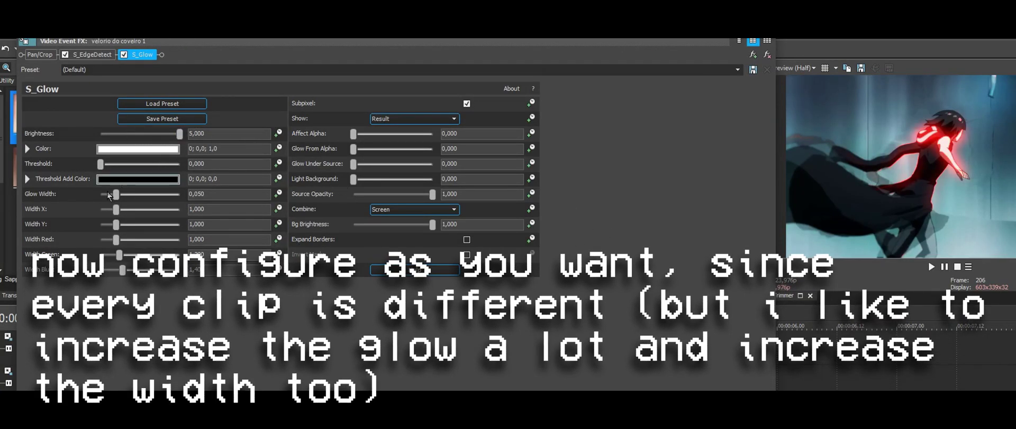
{"action": "left_click_drag", "start_coordinate": [125, 200], "coordinate": [148, 200]}
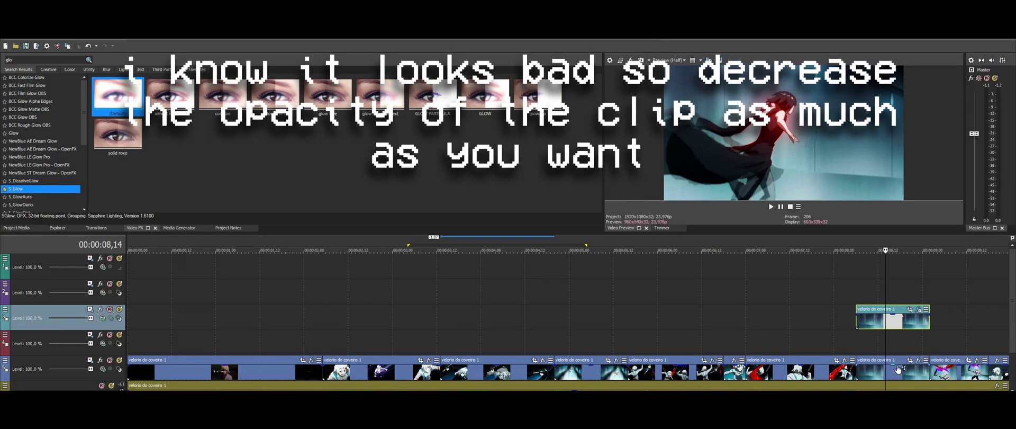
- Lower the opacity of the original clip beneath the glowing duplicate
{"action": "left_click_drag", "start_coordinate": [898, 365], "coordinate": [905, 377]}
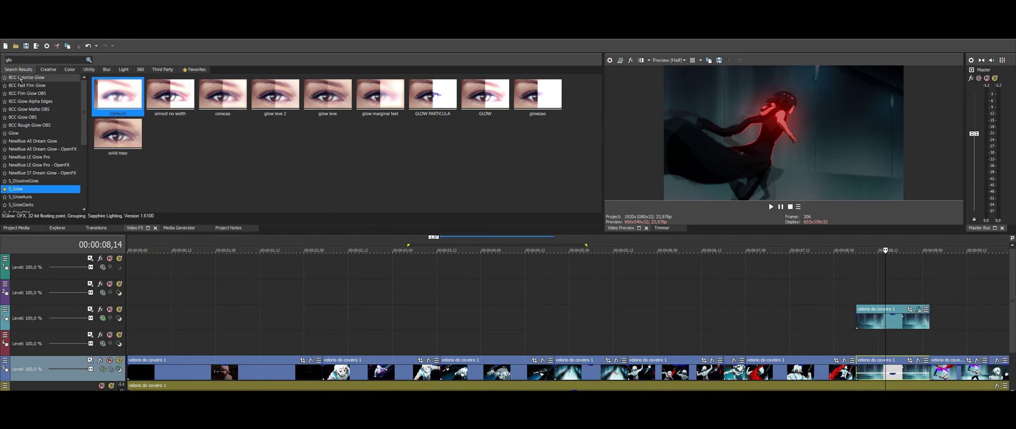
- Find BCC Wave and apply it to the duplicate clip with perpendicular height 5.00, wave width 195,92 and wave angle 90.00
{"action": "double_click", "coordinate": [4, 60]}
{"action": "type", "text": "bcc wa"}
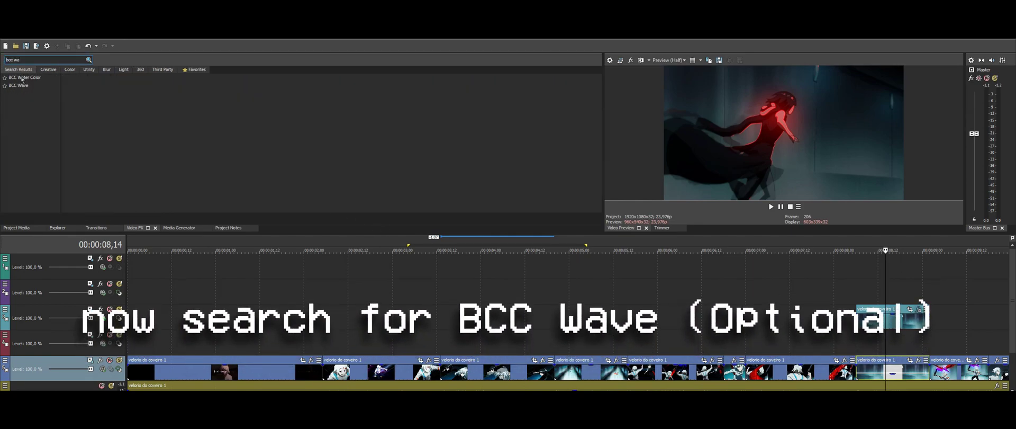
{"action": "left_click", "coordinate": [25, 77]}
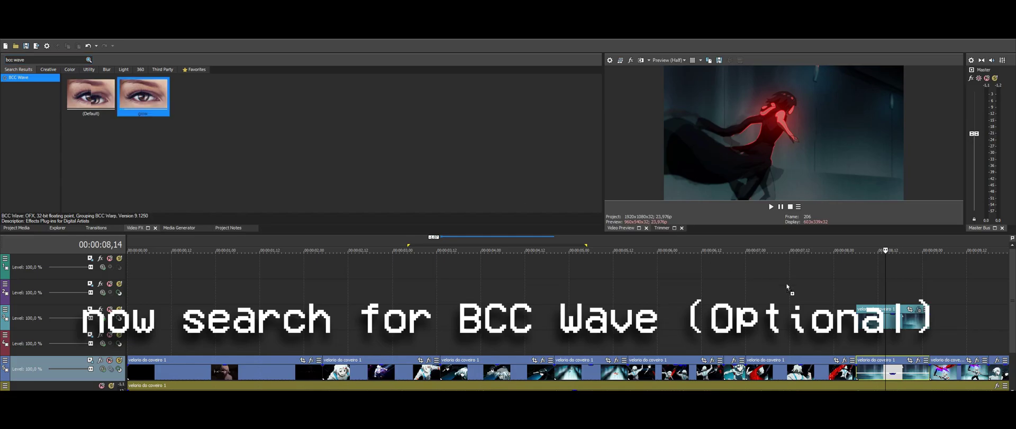
{"action": "left_click_drag", "start_coordinate": [87, 94], "coordinate": [889, 321]}
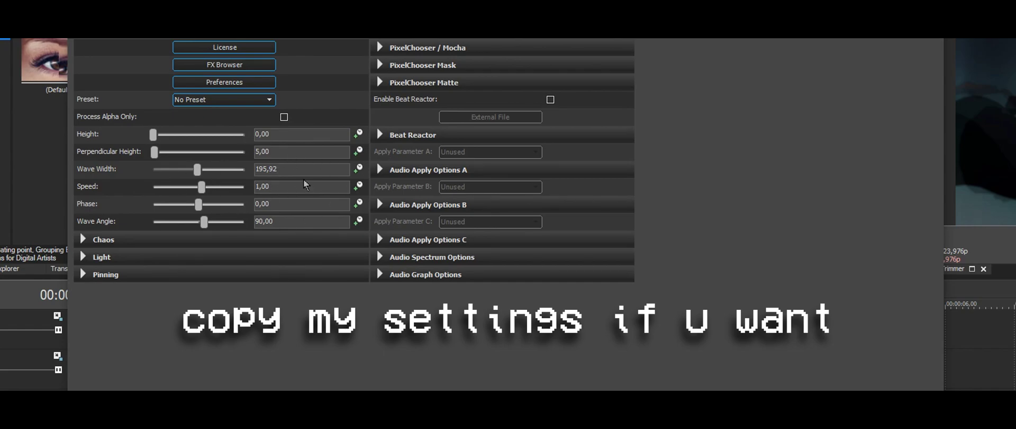
{"action": "left_click", "coordinate": [324, 221]}
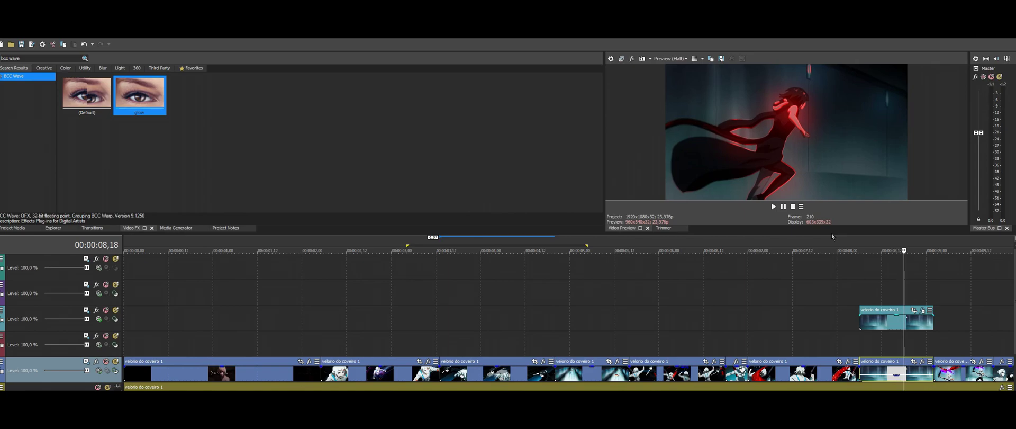
- Mark a playback region around the glowing clip and play it to preview the effect
{"action": "left_click_drag", "start_coordinate": [850, 269], "coordinate": [978, 268]}
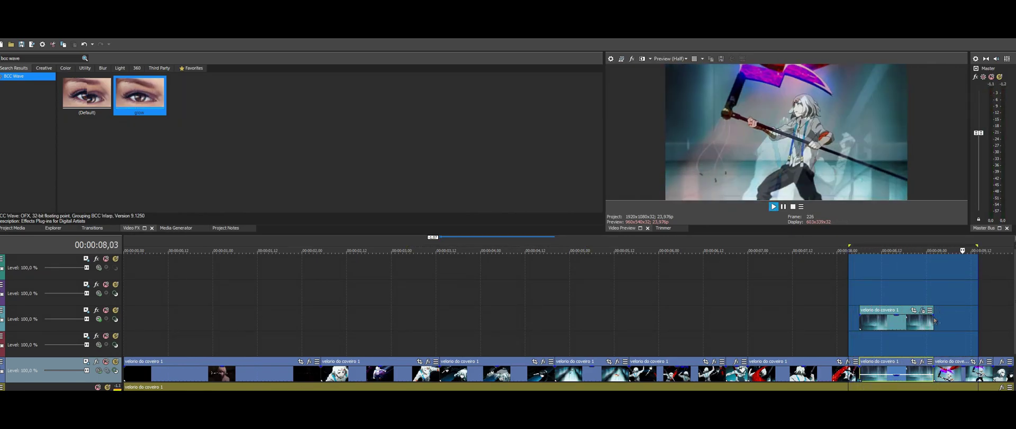
- Increase the green weight in the duplicate clip's S_EdgeDetect effect to shift the red glow towards orange
{"action": "left_click", "coordinate": [893, 318]}
{"action": "left_click", "coordinate": [925, 311]}
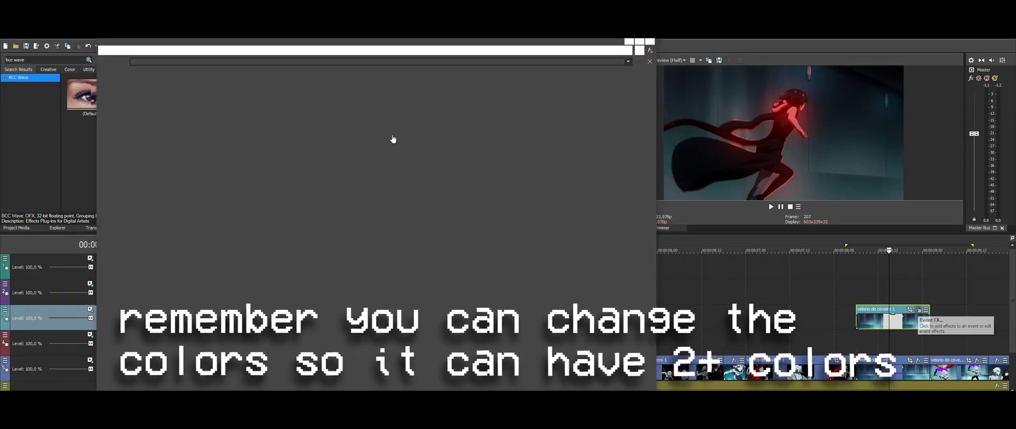
{"action": "left_click", "coordinate": [153, 50]}
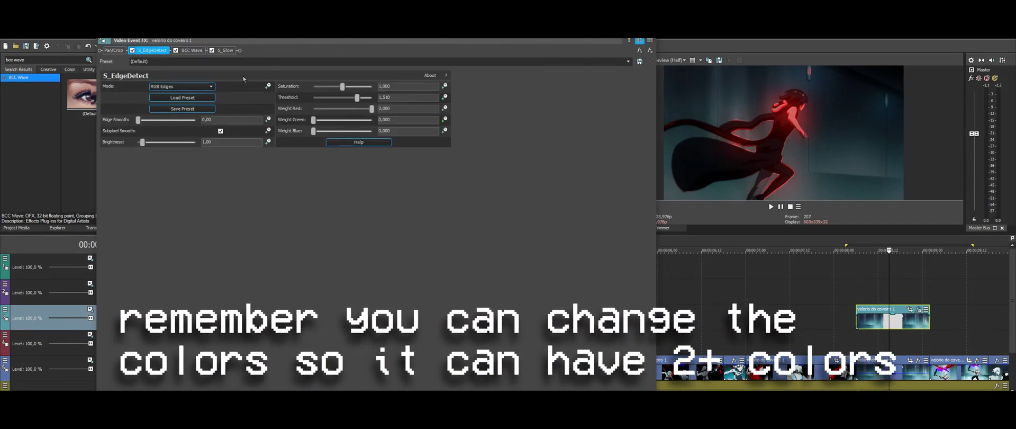
{"action": "left_click", "coordinate": [328, 120]}
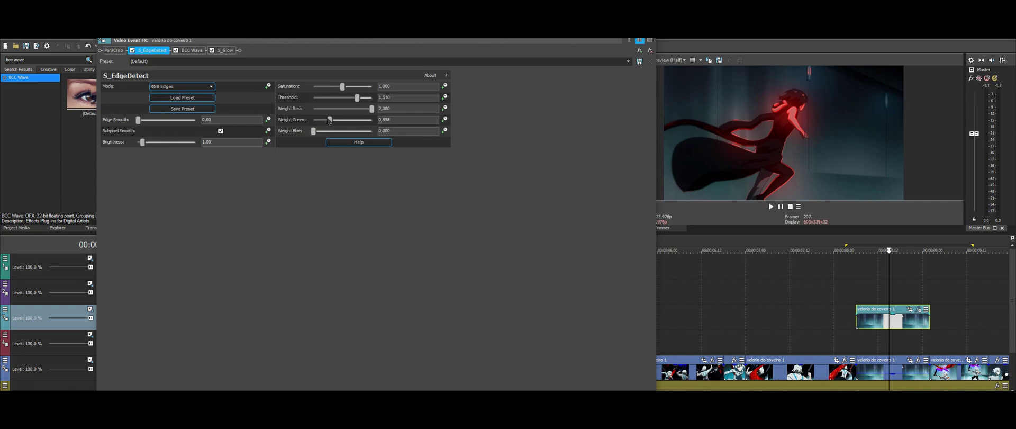
{"action": "mouse_move", "coordinate": [338, 121]}
{"action": "left_mouse_down"}
{"action": "mouse_move", "coordinate": [364, 121]}
{"action": "mouse_move", "coordinate": [348, 122]}
{"action": "left_mouse_up"}
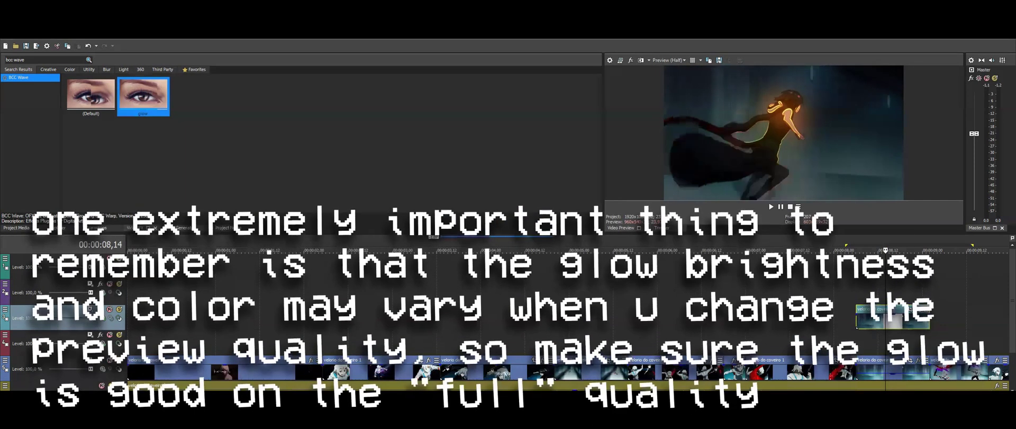
- Play the marked region to check the recoloured glow, and return to the glowing frame at 00:00:08,15
{"action": "key", "text": "space"}
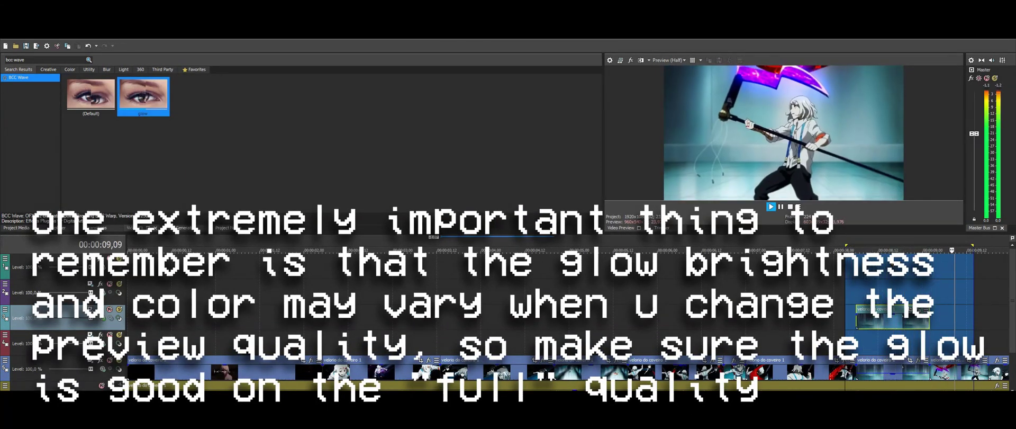
{"action": "key", "text": "space"}
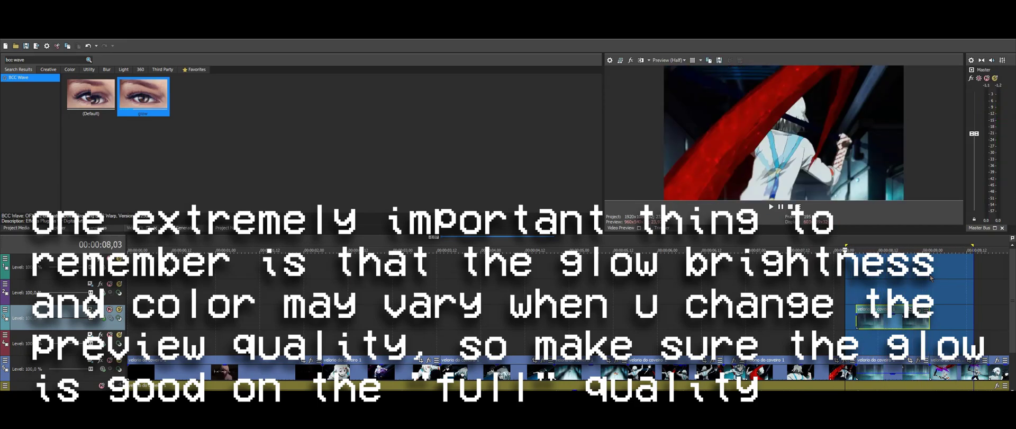
{"action": "left_click", "coordinate": [890, 285]}
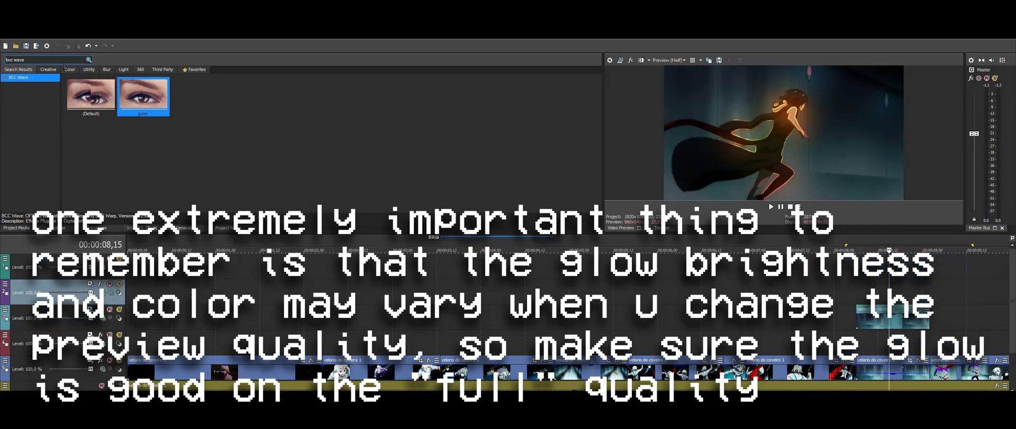
- Search the video effects for "half" and apply the default S_HalfTone preset to the duplicate clip
{"action": "key", "text": "ctrl+a"}
{"action": "type", "text": "hall"}
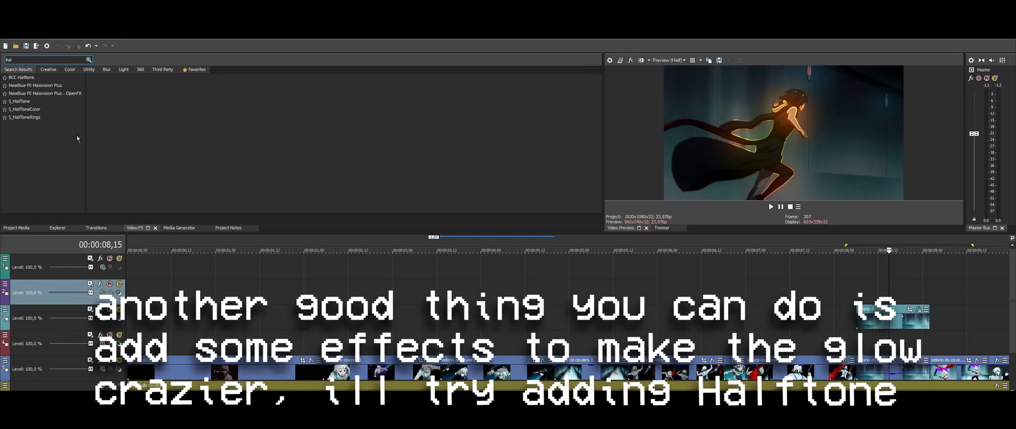
{"action": "left_click", "coordinate": [19, 85]}
{"action": "left_click_drag", "start_coordinate": [90, 96], "coordinate": [748, 277]}
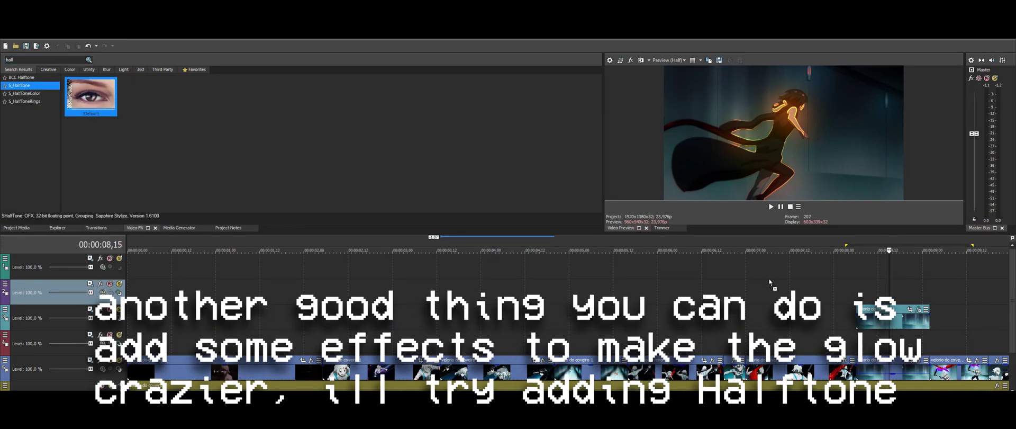
{"action": "left_click_drag", "start_coordinate": [868, 327], "coordinate": [868, 327]}
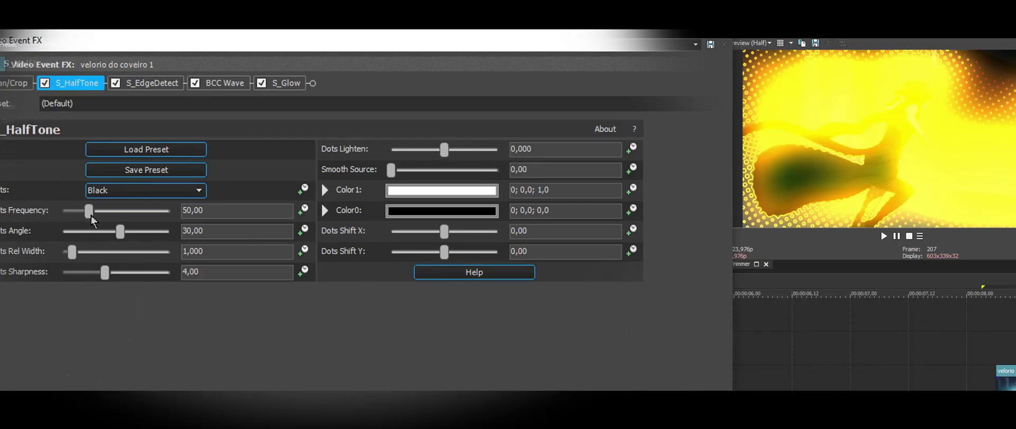
- Lower S_HalfTone's dots frequency and raise its dots sharpness, toggling S_Glow off and on to compare
{"action": "mouse_move", "coordinate": [91, 216]}
{"action": "left_mouse_down"}
{"action": "mouse_move", "coordinate": [60, 217]}
{"action": "mouse_move", "coordinate": [166, 217]}
{"action": "mouse_move", "coordinate": [67, 216]}
{"action": "mouse_move", "coordinate": [73, 221]}
{"action": "left_mouse_up"}
{"action": "left_click", "coordinate": [262, 83]}
{"action": "left_click", "coordinate": [261, 83]}
{"action": "left_click_drag", "start_coordinate": [105, 272], "coordinate": [133, 271]}
{"action": "left_click_drag", "start_coordinate": [71, 213], "coordinate": [66, 219]}
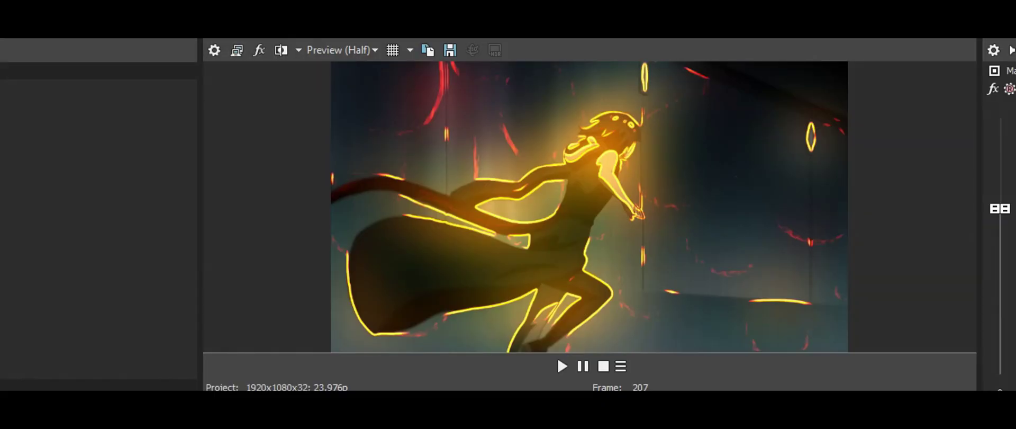
- Play the marked region to check the glow with the halftone effect, and return to the glowing frame
{"action": "key", "text": "space"}
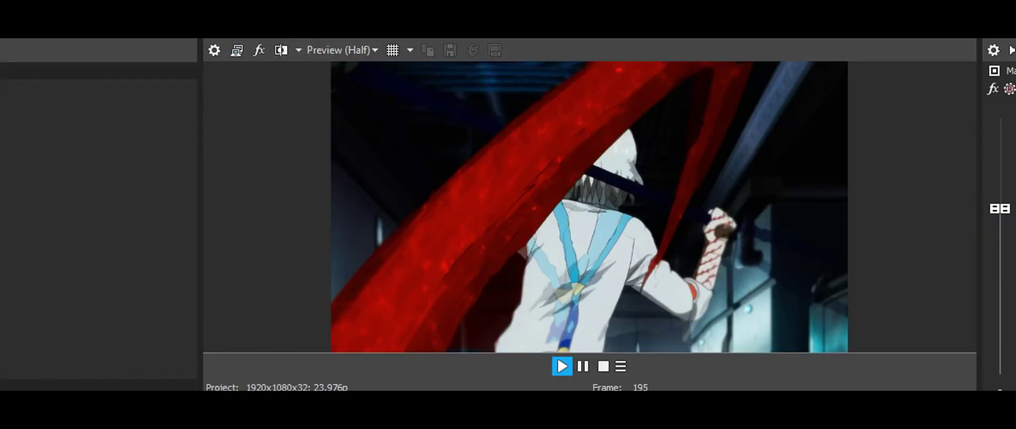
{"action": "key", "text": "space"}
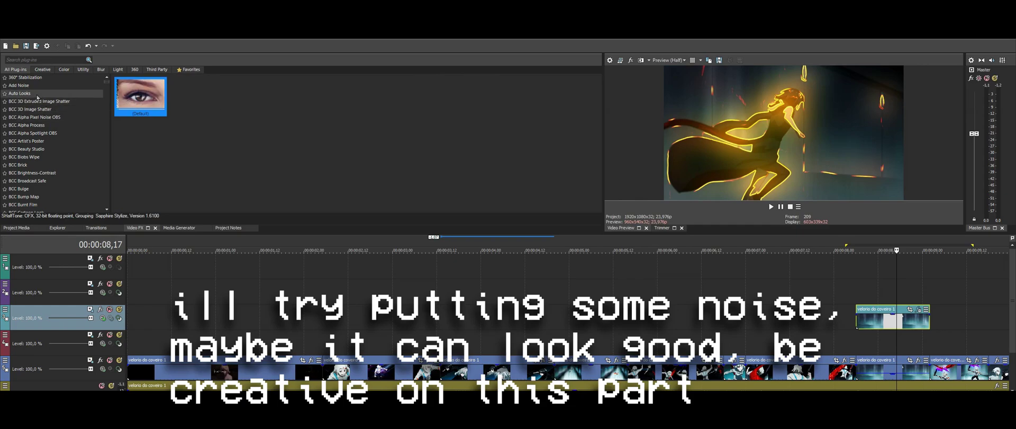
- Try the default Add Noise preset on the duplicate clip at the start of its effect chain, with Gaussian noise on and a reduced noise level
{"action": "left_click_drag", "start_coordinate": [897, 307], "coordinate": [898, 310]}
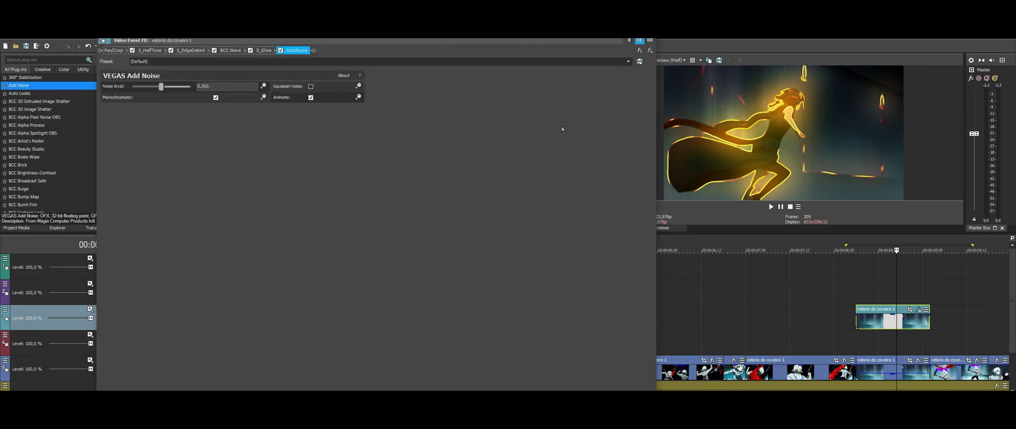
{"action": "left_click_drag", "start_coordinate": [127, 57], "coordinate": [127, 57]}
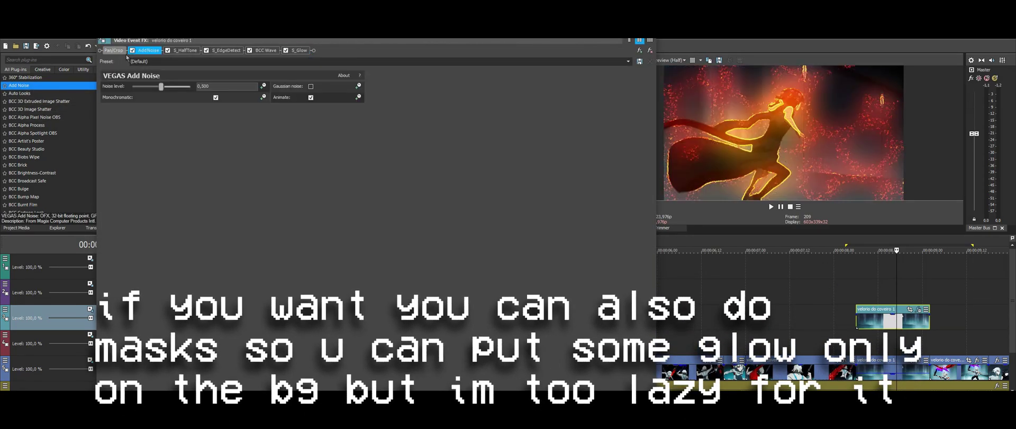
{"action": "mouse_move", "coordinate": [158, 88]}
{"action": "left_mouse_down"}
{"action": "mouse_move", "coordinate": [136, 88]}
{"action": "mouse_move", "coordinate": [156, 92]}
{"action": "left_mouse_up"}
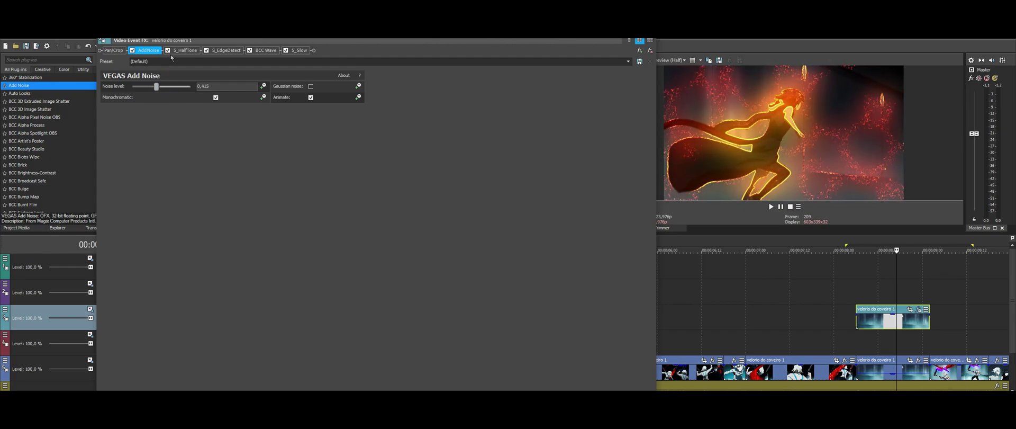
{"action": "left_click", "coordinate": [310, 86]}
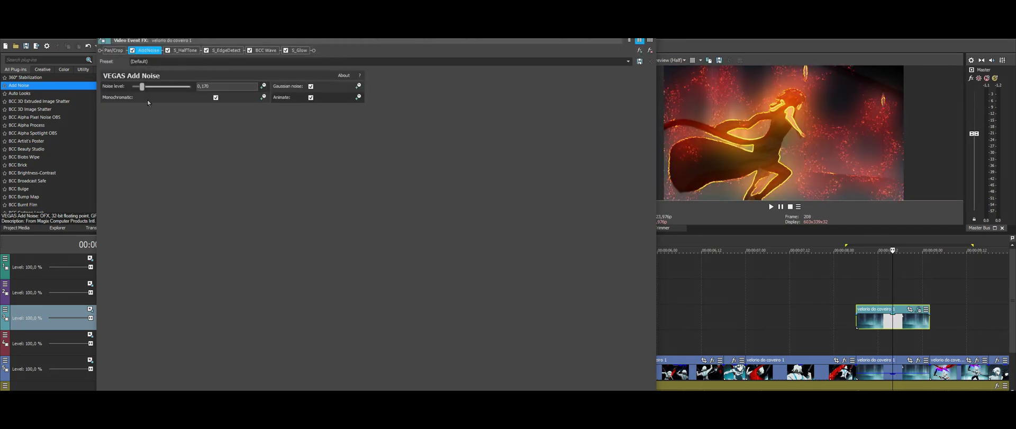
{"action": "left_click_drag", "start_coordinate": [142, 86], "coordinate": [140, 88]}
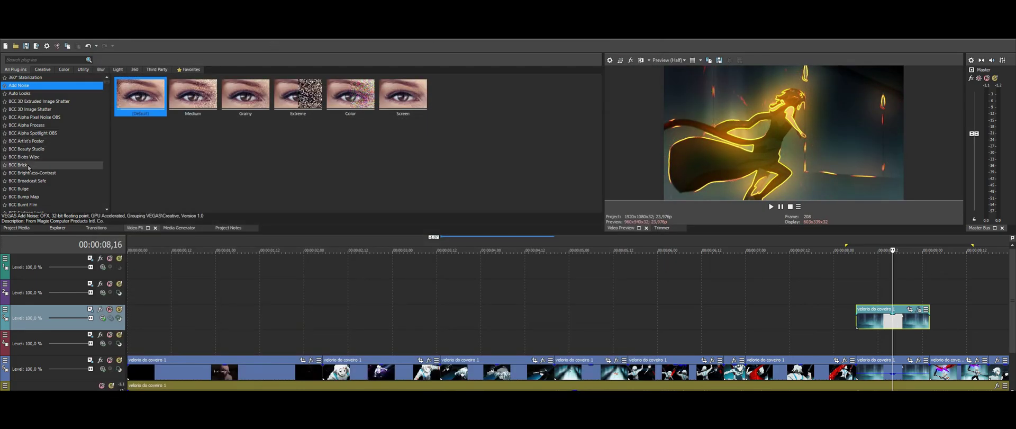
- Apply the default BCC LED preset to the duplicate clip and place it first in the effect chain, ahead of S_HalfTone
{"action": "scroll", "coordinate": [28, 168], "scroll_direction": "down", "scroll_amount": 15}
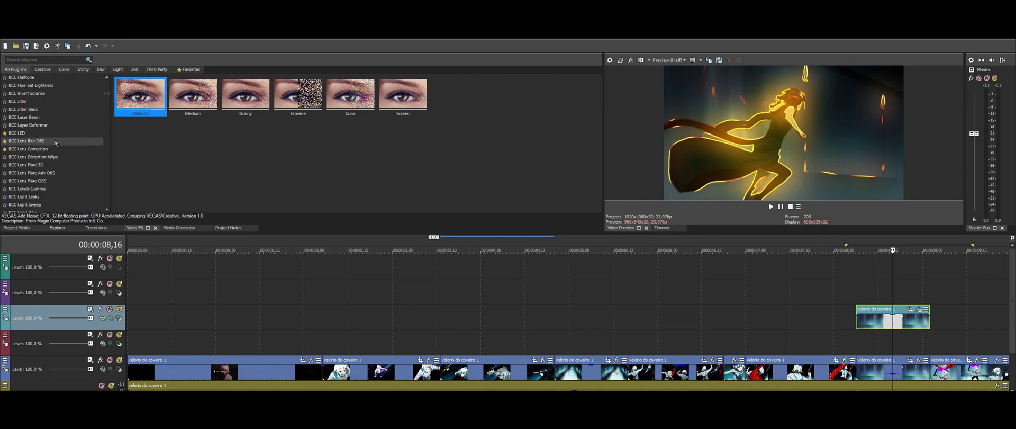
{"action": "left_click", "coordinate": [21, 133]}
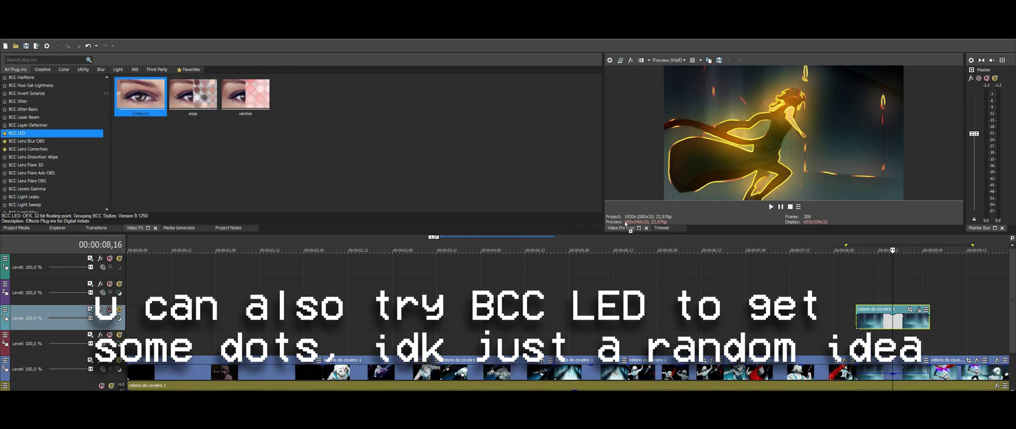
{"action": "left_click_drag", "start_coordinate": [870, 321], "coordinate": [871, 321]}
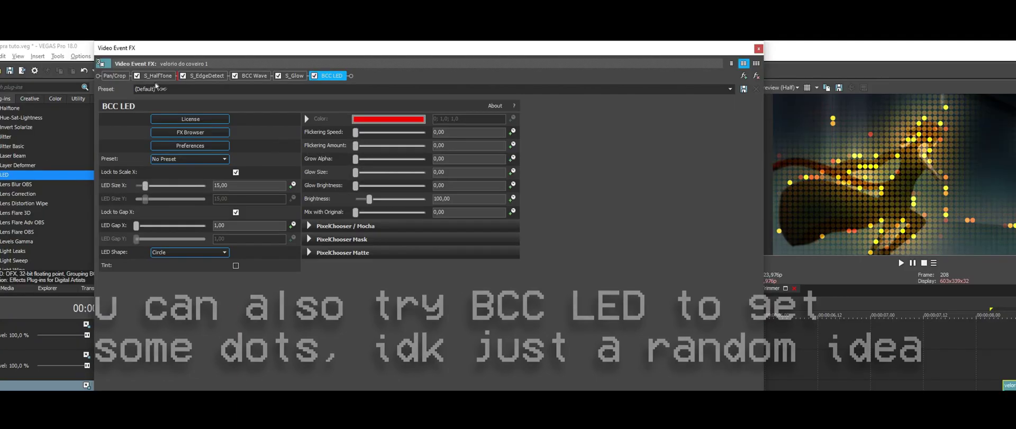
{"action": "left_click", "coordinate": [114, 76]}
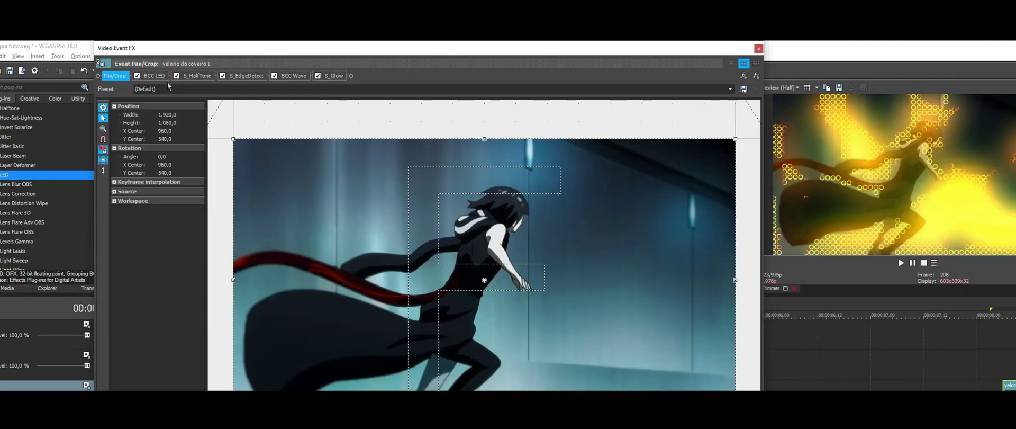
{"action": "left_click", "coordinate": [154, 77]}
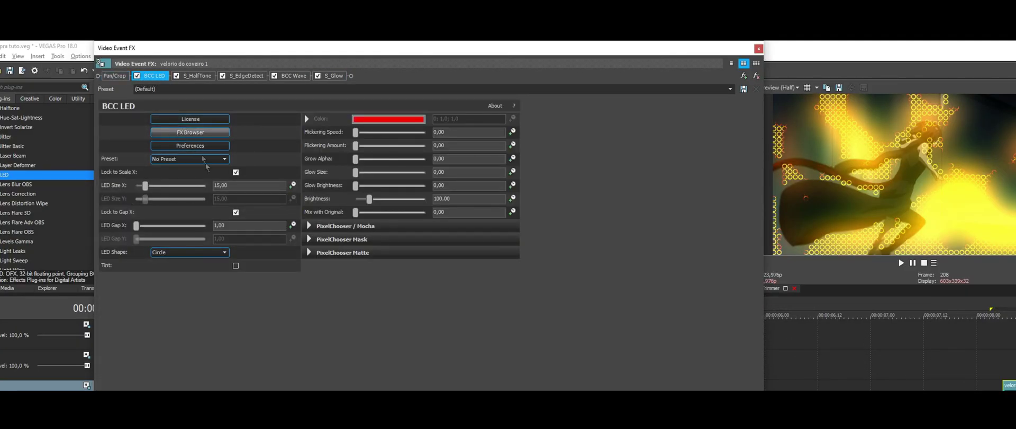
- Set BCC LED's LED Size X to 8,41 and Mix with Original to 83,67, toggling S_HalfTone off and on to compare
{"action": "left_click_drag", "start_coordinate": [146, 189], "coordinate": [170, 190]}
{"action": "left_click_drag", "start_coordinate": [149, 193], "coordinate": [141, 193]}
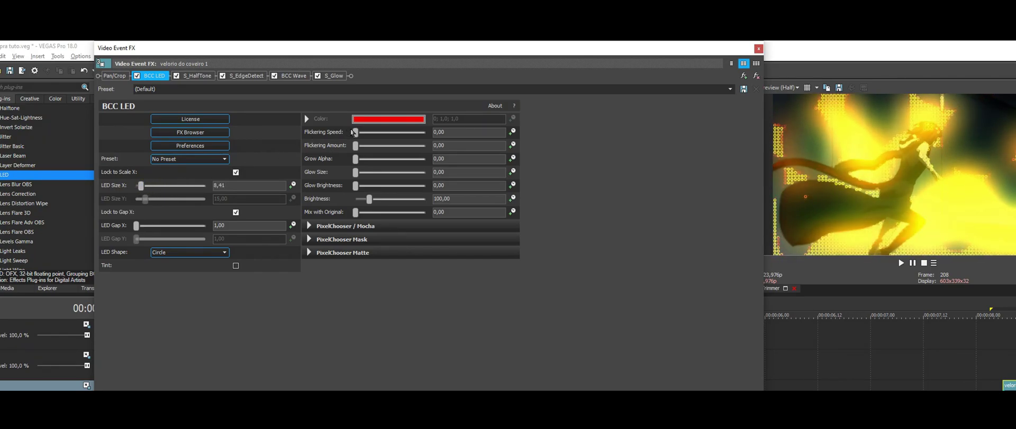
{"action": "left_click_drag", "start_coordinate": [355, 215], "coordinate": [414, 213]}
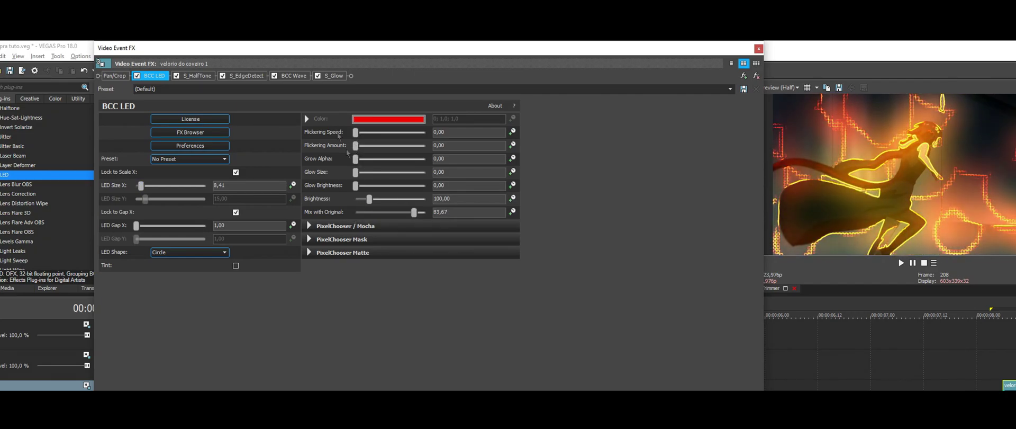
{"action": "left_click", "coordinate": [177, 76]}
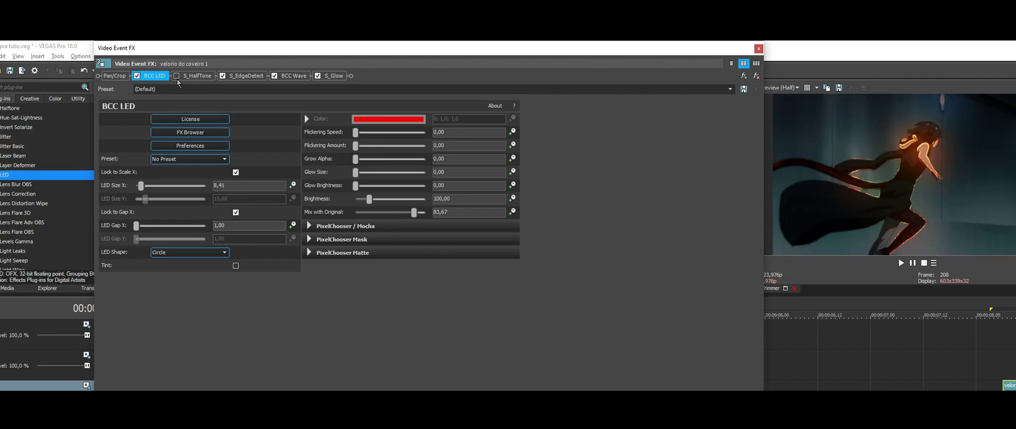
{"action": "left_click", "coordinate": [177, 76]}
- Set BCC LED's brightness to 108,84, flickering speed to 7,48 and LED shape to Square, and close the effect settings
{"action": "mouse_move", "coordinate": [369, 202]}
{"action": "left_mouse_down"}
{"action": "mouse_move", "coordinate": [360, 201]}
{"action": "mouse_move", "coordinate": [371, 204]}
{"action": "left_mouse_up"}
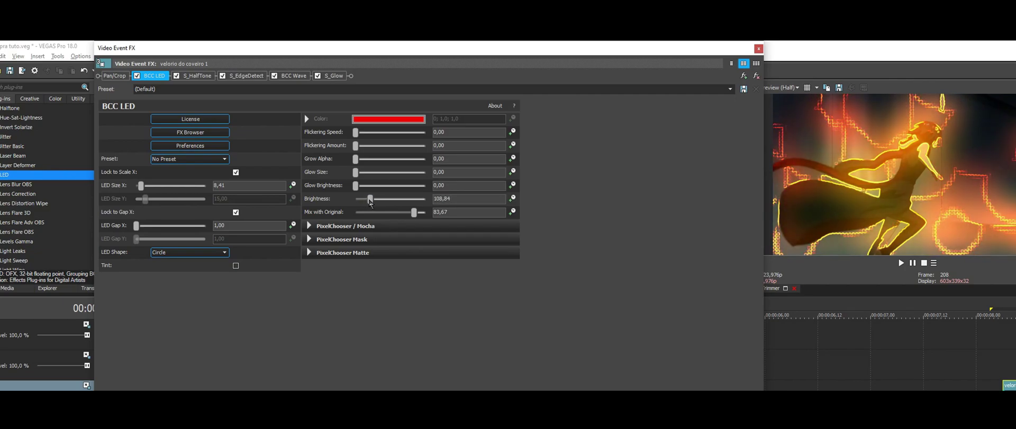
{"action": "left_click_drag", "start_coordinate": [355, 133], "coordinate": [362, 134]}
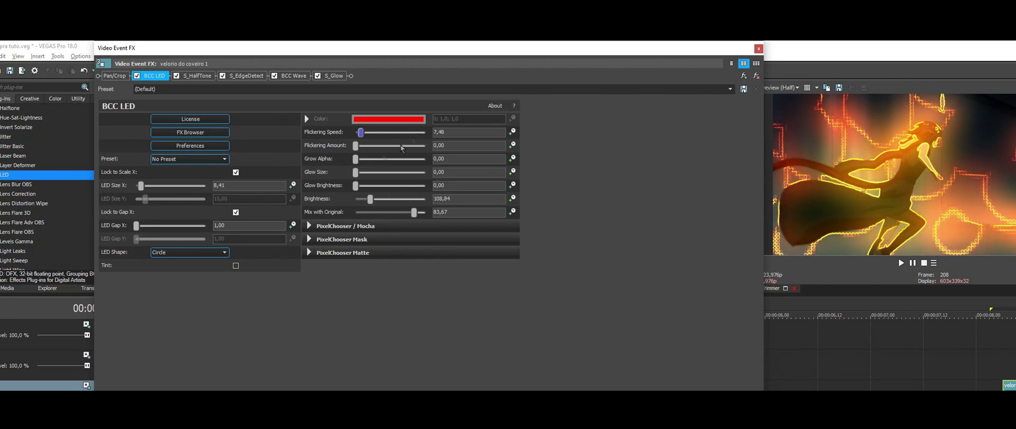
{"action": "left_click", "coordinate": [174, 252]}
{"action": "left_click", "coordinate": [170, 266]}
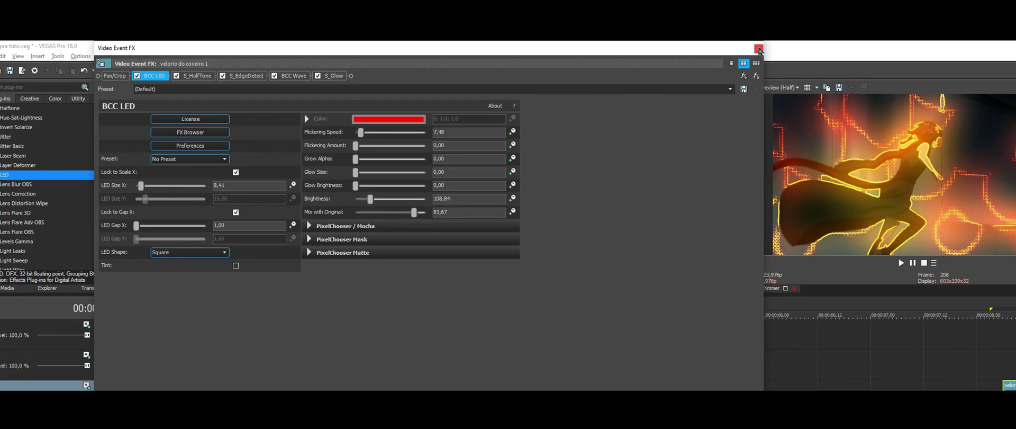
{"action": "left_click", "coordinate": [759, 50]}
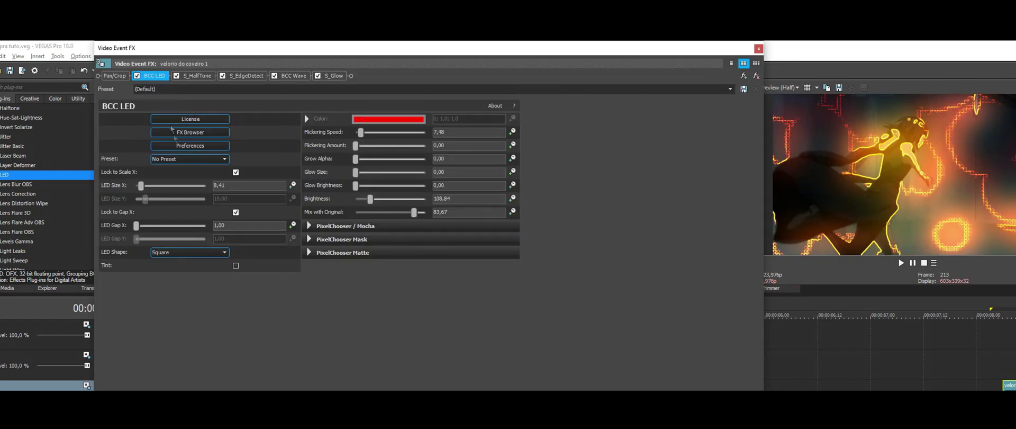
- Raise BCC LED's Mix with Original slightly to blend more of the original image into the LED pattern
{"action": "mouse_move", "coordinate": [414, 212]}
{"action": "left_mouse_down"}
{"action": "mouse_move", "coordinate": [430, 215]}
{"action": "mouse_move", "coordinate": [418, 217]}
{"action": "left_mouse_up"}
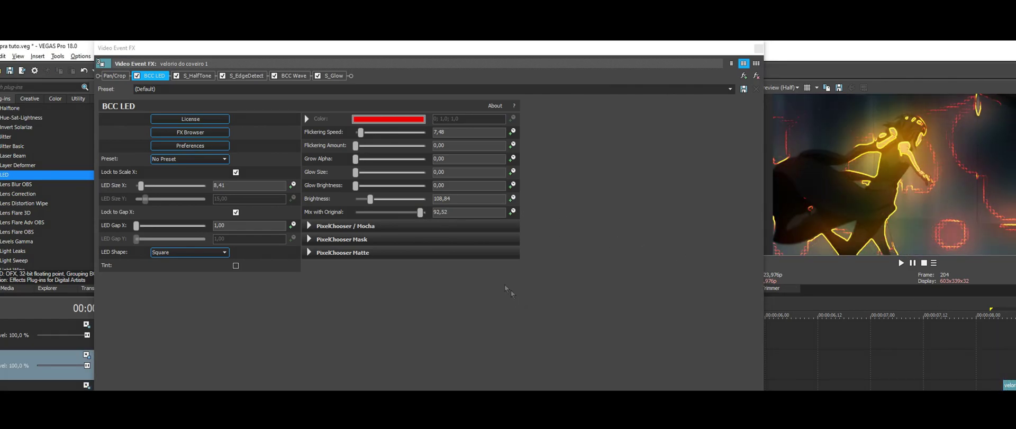
{"action": "left_click_drag", "start_coordinate": [424, 215], "coordinate": [418, 213]}
- Set S_HalfTone's dots angle to 0, dots relative width and dots sharpness to 10, and dots lighten to about -0,156
{"action": "left_click", "coordinate": [196, 75]}
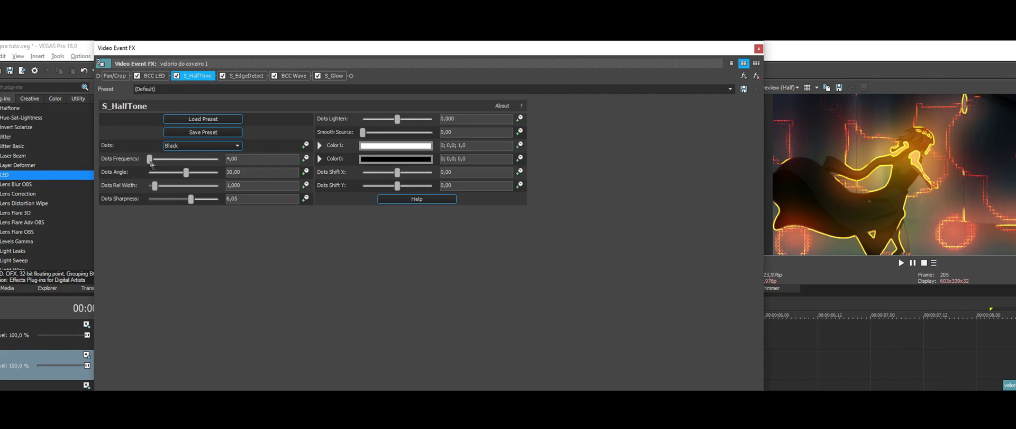
{"action": "left_click_drag", "start_coordinate": [203, 202], "coordinate": [258, 182]}
{"action": "left_click", "coordinate": [363, 132]}
{"action": "mouse_move", "coordinate": [397, 121]}
{"action": "left_mouse_down"}
{"action": "mouse_move", "coordinate": [382, 121]}
{"action": "mouse_move", "coordinate": [423, 122]}
{"action": "mouse_move", "coordinate": [397, 121]}
{"action": "left_mouse_up"}
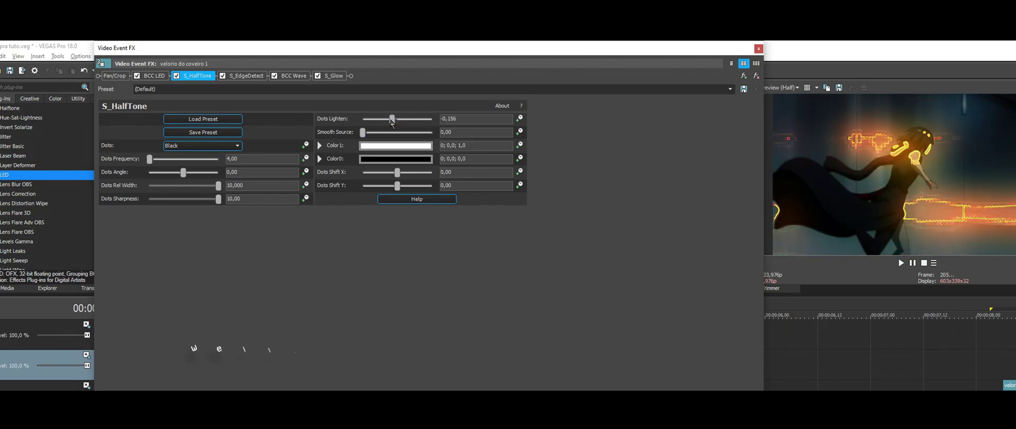
- Close the effect settings and play the marked region to review the finished glowing-outline effect
{"action": "left_click", "coordinate": [759, 48]}
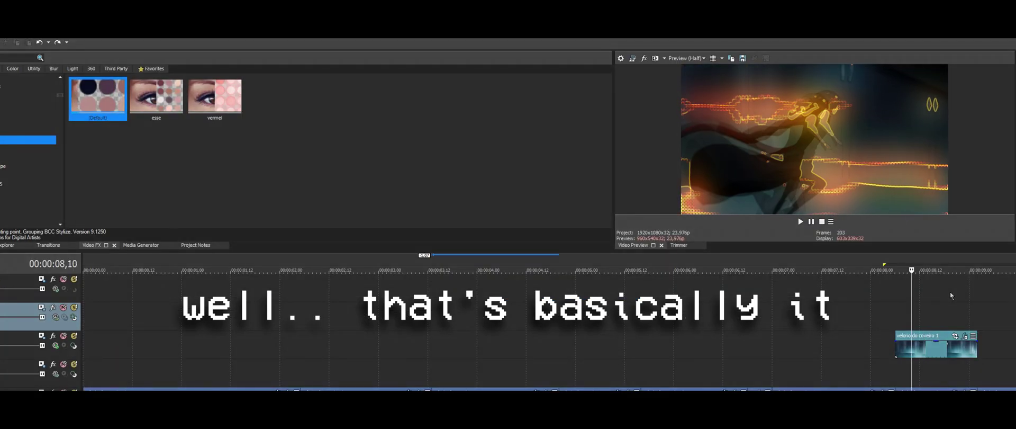
{"action": "key", "text": "space"}
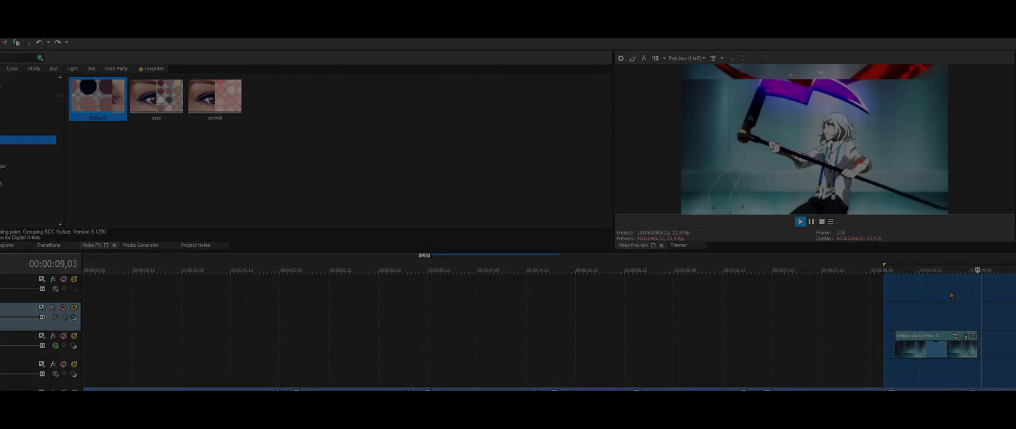
{"action": "key", "text": "space"}
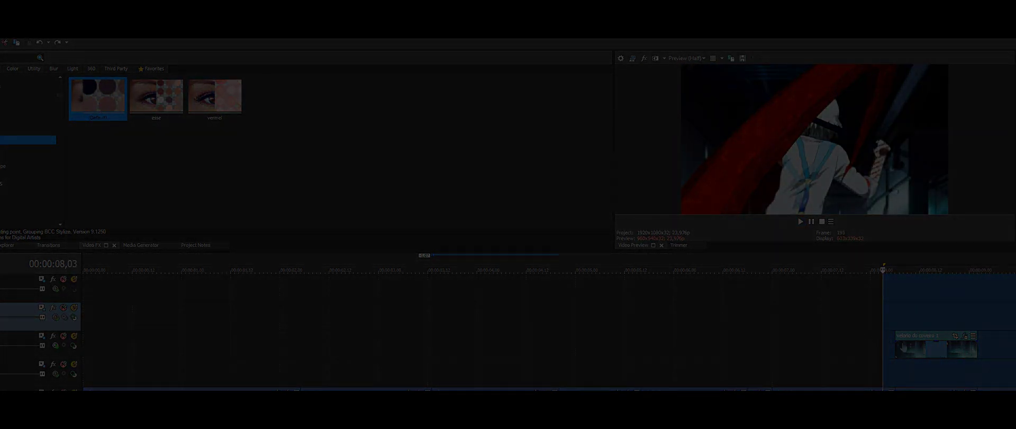